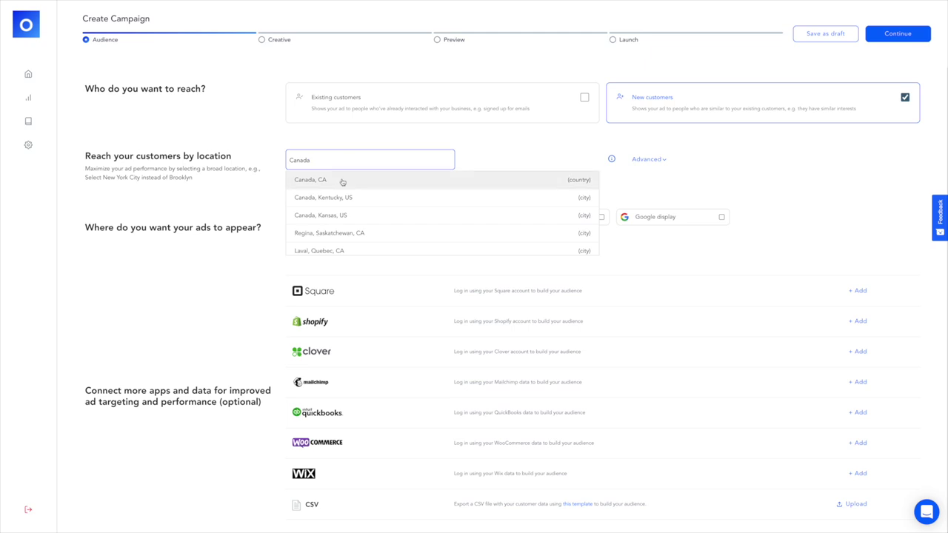
- Target Canada, CA, and place the ads on Instagram, Facebook and Google search to complete the audience stage
click(377, 217)
click(482, 217)
click(600, 218)
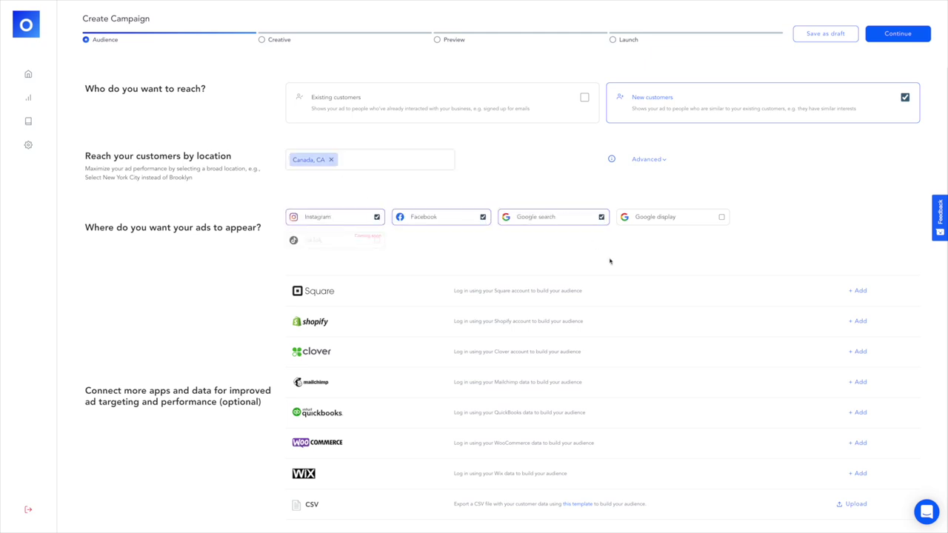
scroll(628, 332, down, 1)
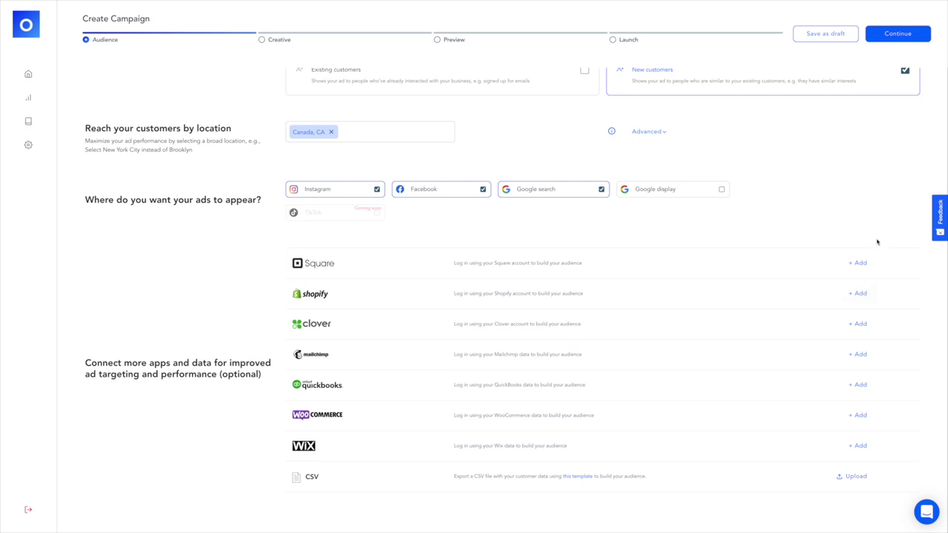
click(904, 33)
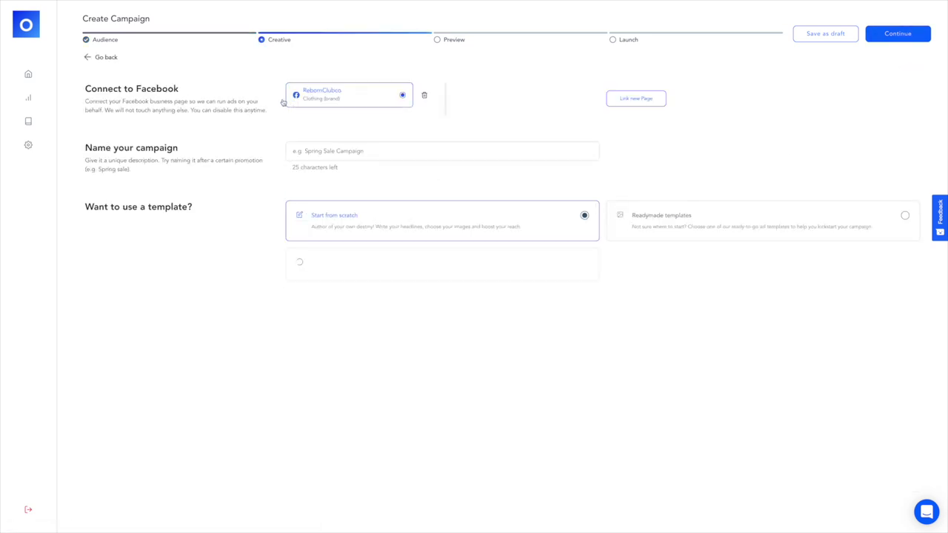
- Name the campaign "Reborn Club Summer Sale"
click(331, 153)
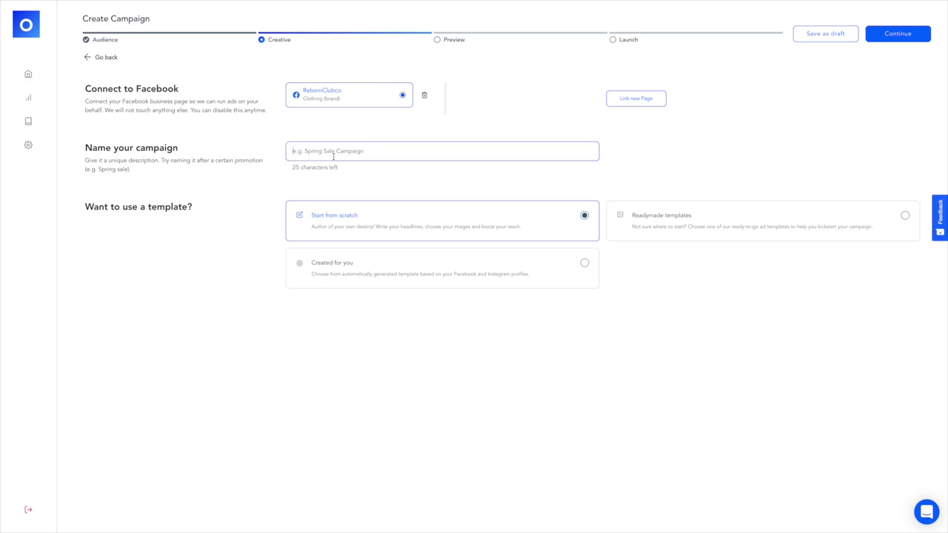
text(Rooting)
key(BackSpace)
text(eborn Club Summer Sale)
- Base the ad on the readymade "Online Retail Store Promotion" template
click(844, 226)
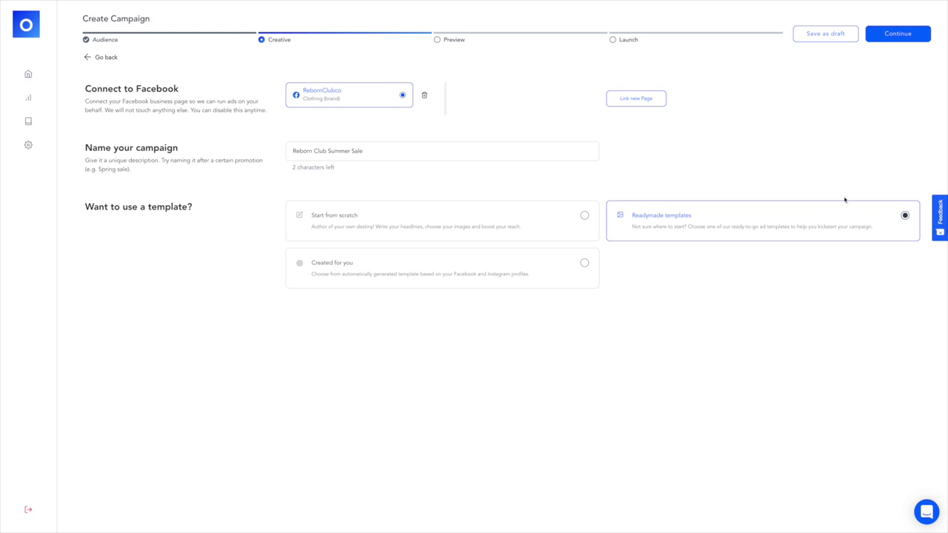
click(918, 37)
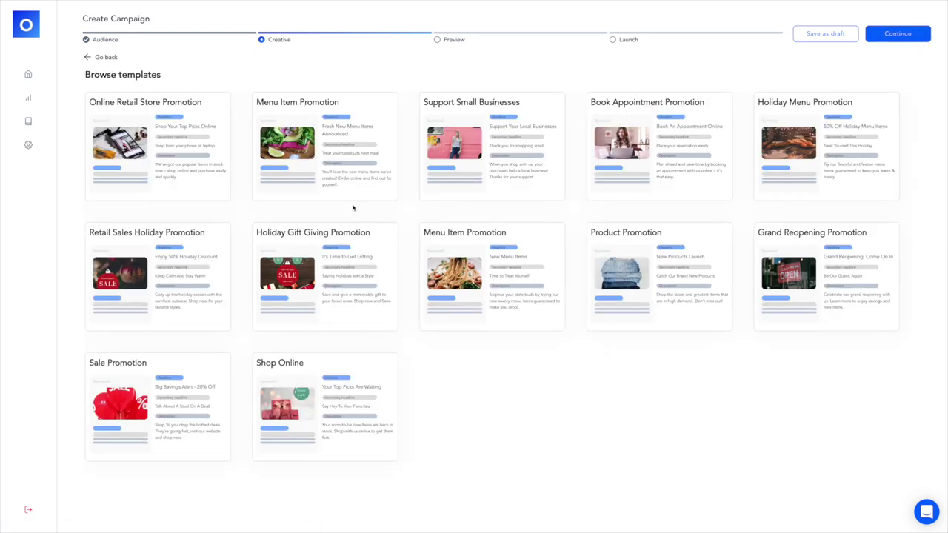
click(143, 146)
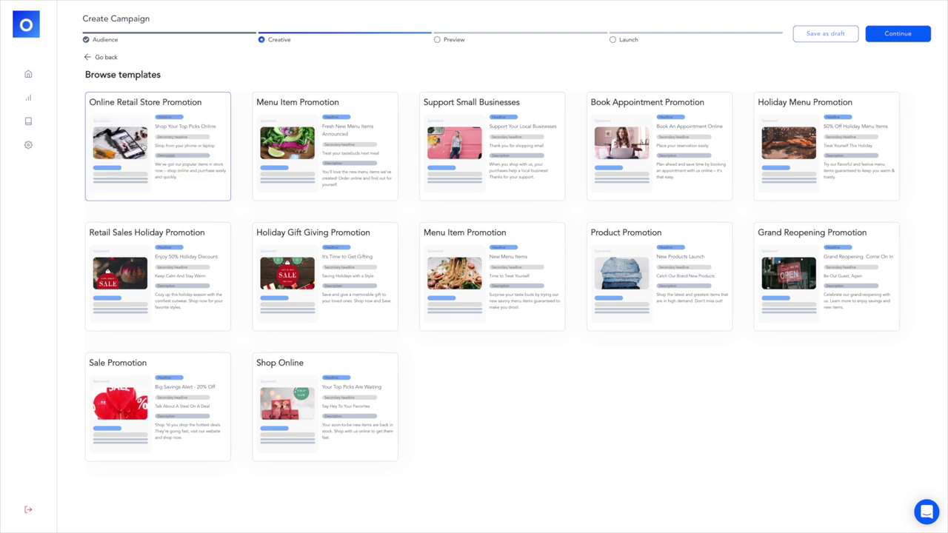
click(897, 34)
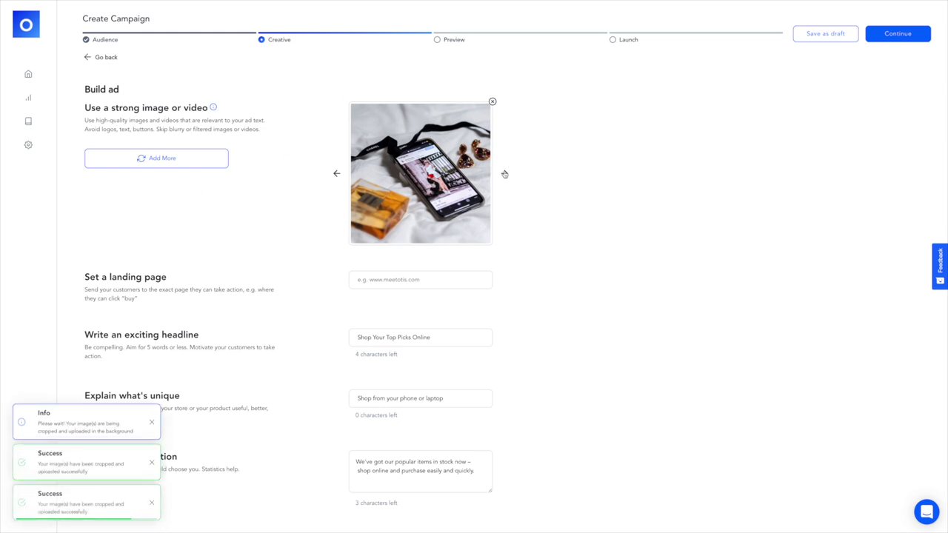
- Replace the template's stock image with the "I'M ROOTING FOR YOU." clothing photo from the Downloads folder
click(492, 101)
click(171, 160)
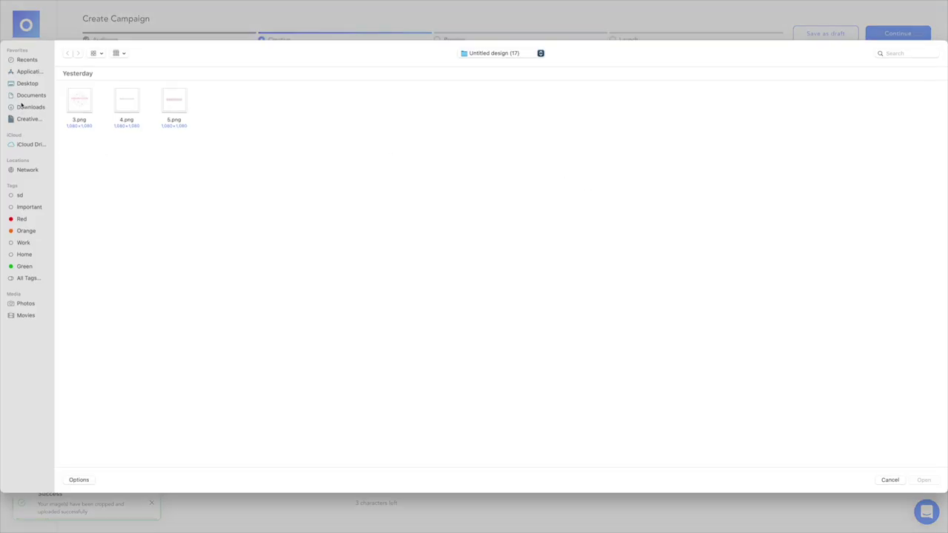
click(23, 84)
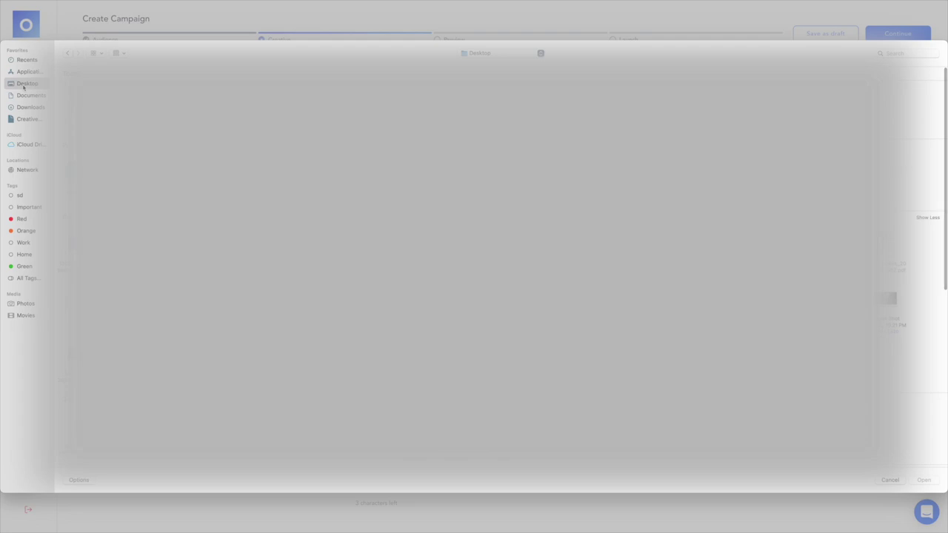
click(28, 108)
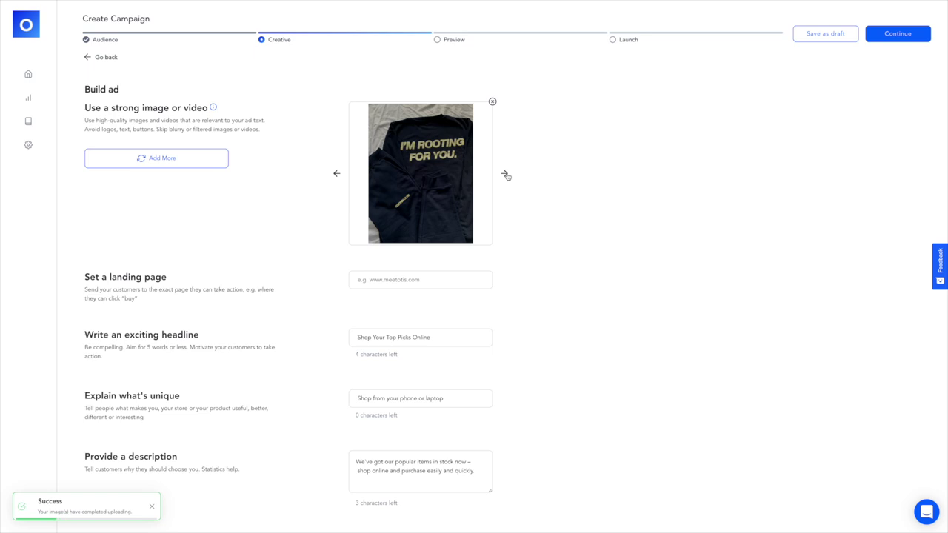
click(448, 282)
text(www.rebornclubc)
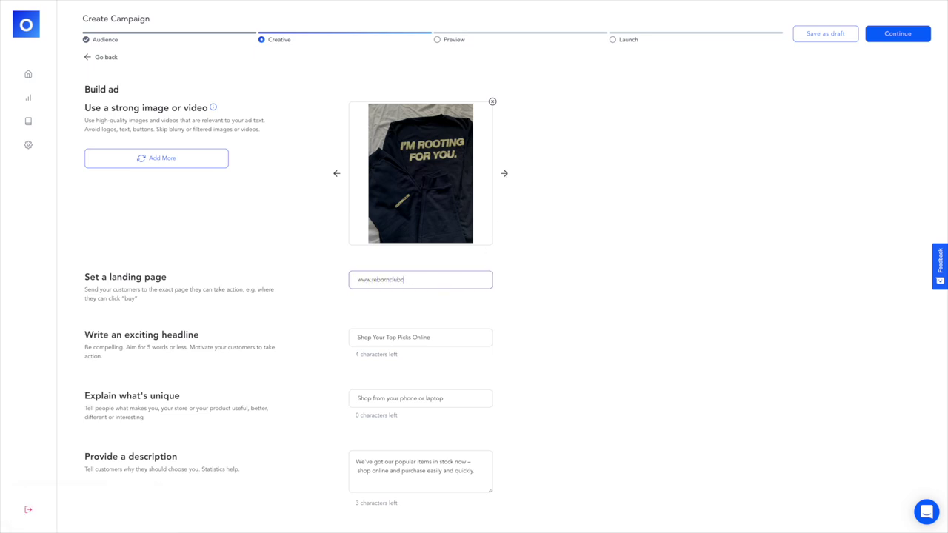
text(o.com)
- Replace the template headline with "20% OFF storewide!"
drag(449, 339, 370, 330)
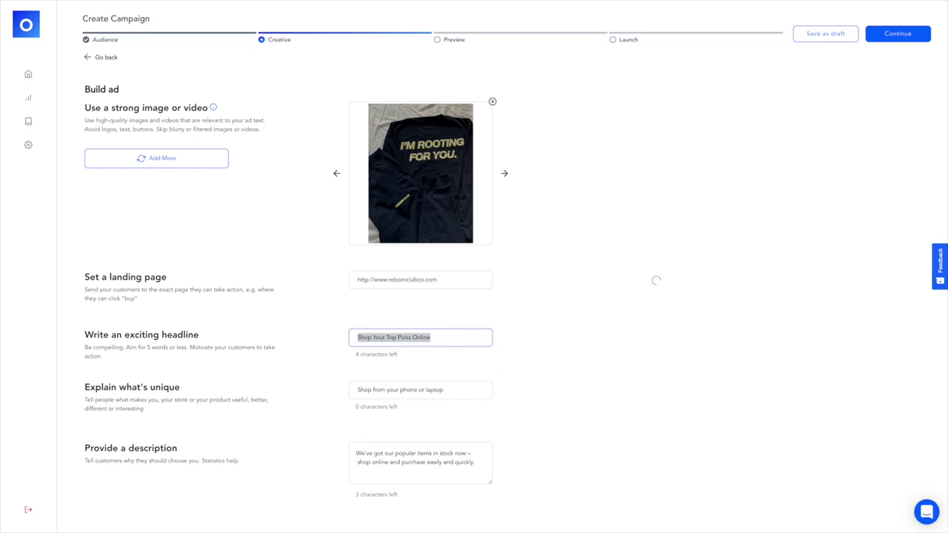
key(BackSpace)
text(20% OFF storewide!)
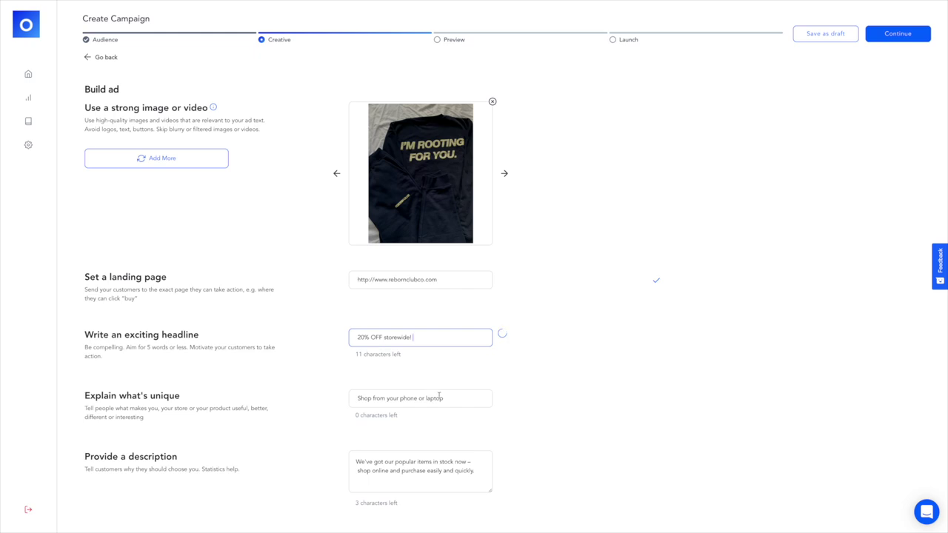
- Replace the text explaining what's unique with "Our best-sellers are on sale!"
drag(461, 398, 383, 390)
text(Sho)
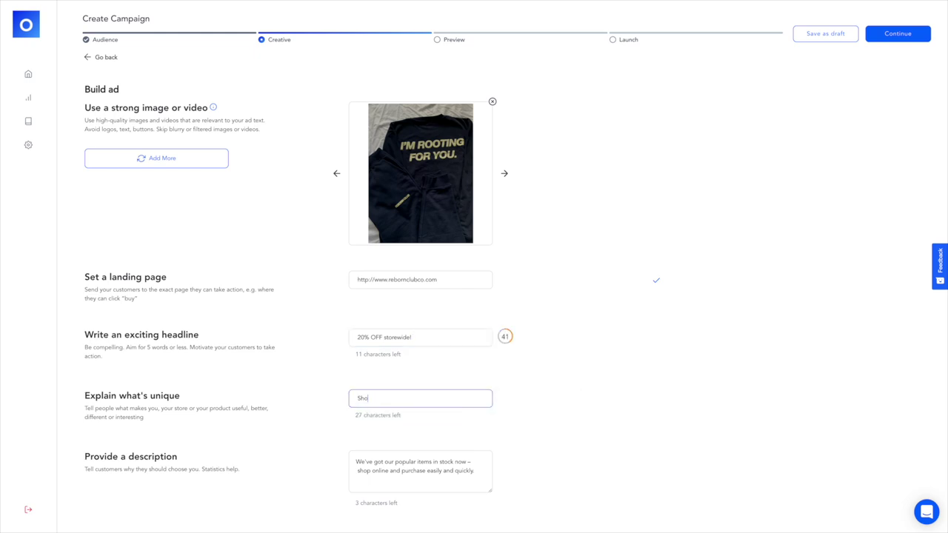
key(BackSpace)
key(BackSpace)
text(W)
key(BackSpace)
text(Our best-sellers are o)
- Replace the description with "You just got lucky! We're having 20% off storewide. If you're a hoodie lover, you'll want this."
click(426, 461)
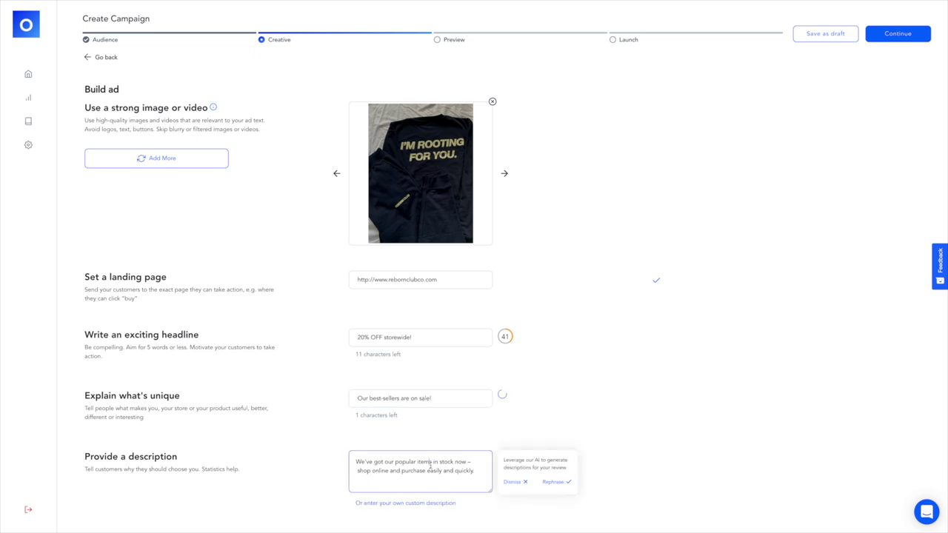
key(ctrl+a)
text(You just got lucky! We're having 20% off storewide.)
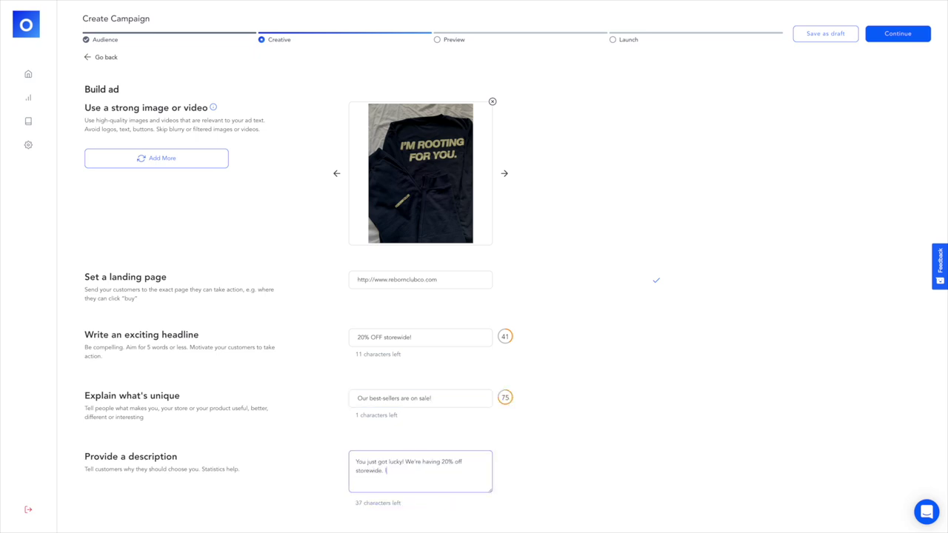
text(If you)
text('re a hoodie lover, you')
text('re)
text('ll want this.)
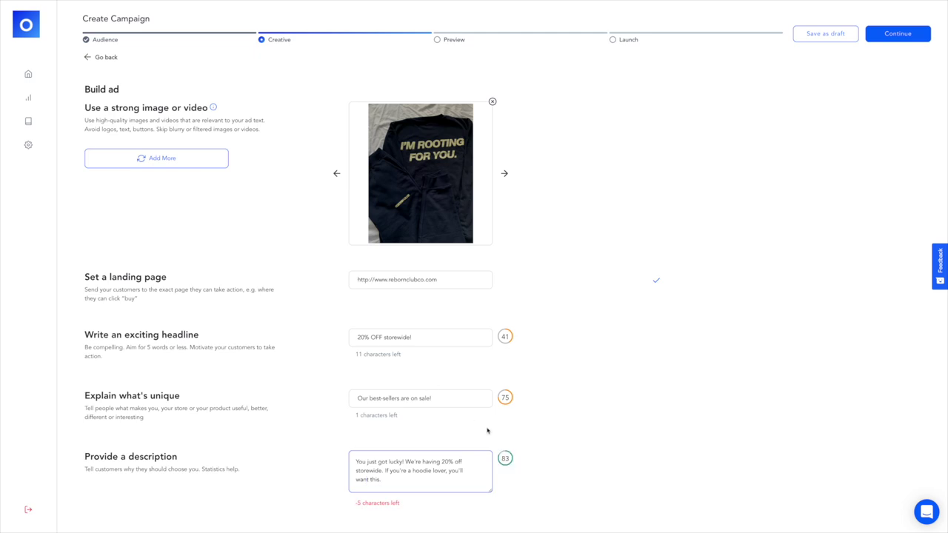
- Finish the creative stage, review the Instagram, Facebook and Google search ad previews, and proceed to the launch stage
scroll(518, 440, down, 1)
click(898, 33)
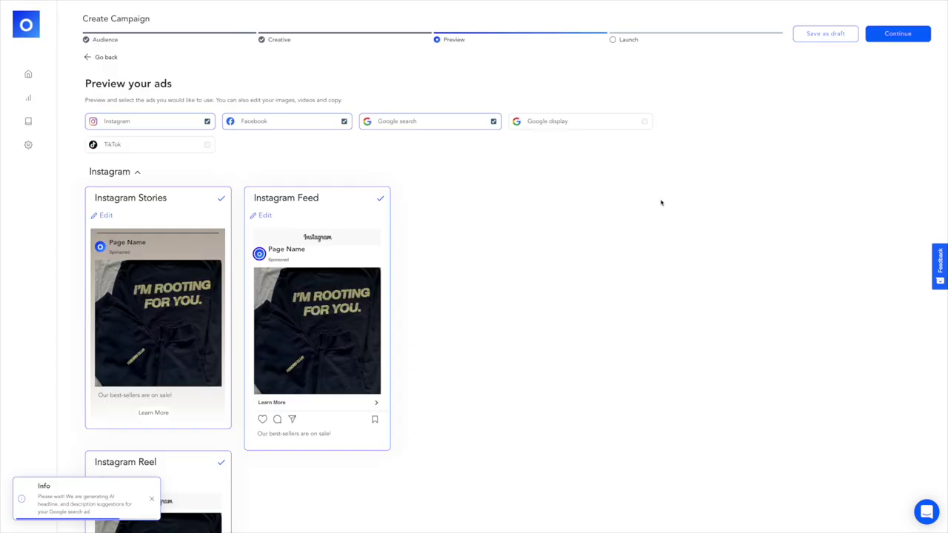
scroll(496, 237, down, 7)
scroll(366, 232, up, 2)
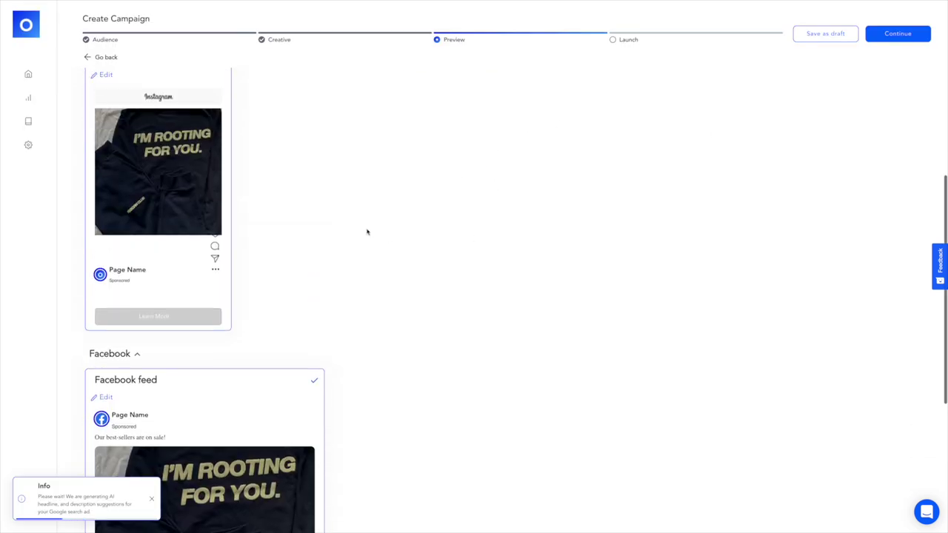
scroll(298, 205, down, 2)
scroll(237, 91, up, 1)
scroll(378, 268, down, 2)
scroll(378, 267, down, 4)
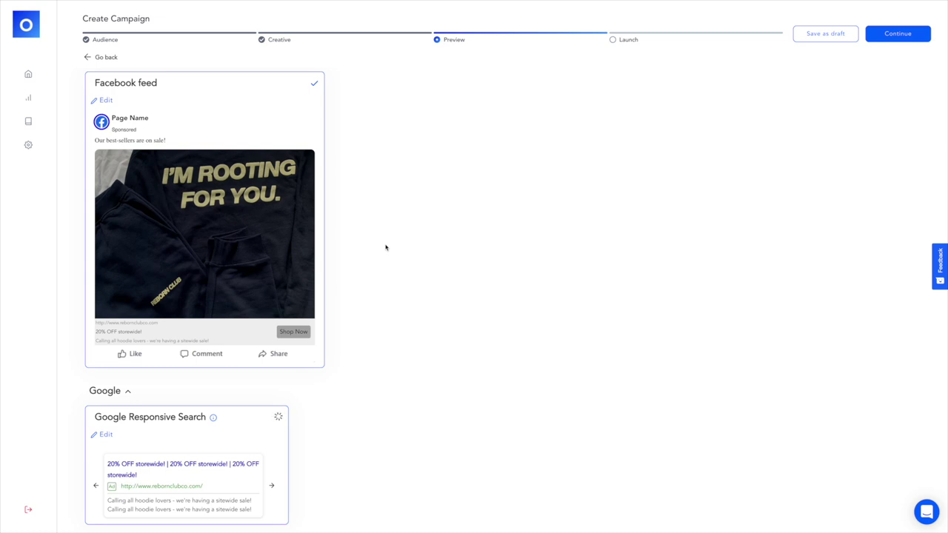
scroll(385, 248, up, 8)
click(897, 34)
scroll(506, 214, down, 7)
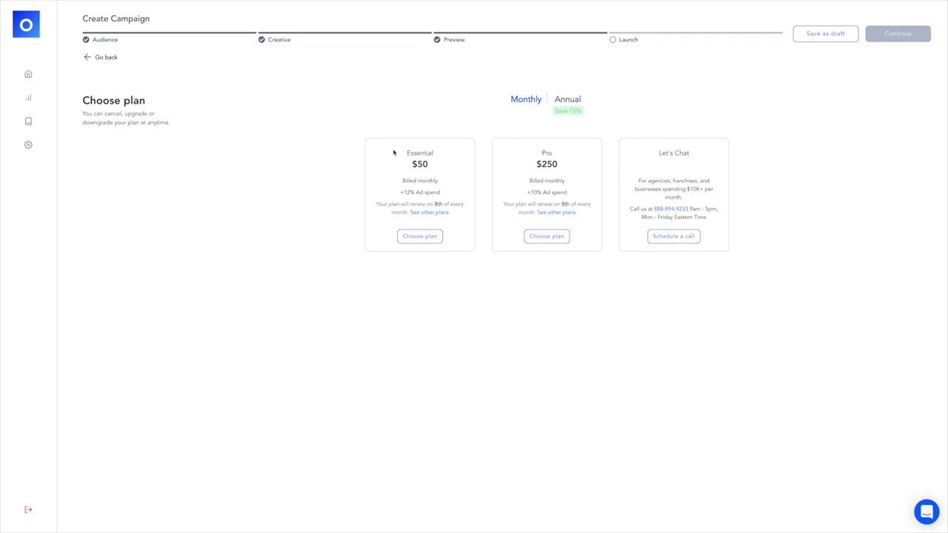
- Compare the monthly Essential and Pro plans, and save the campaign as a draft without choosing one
drag(393, 152, 450, 220)
click(452, 214)
drag(528, 151, 586, 214)
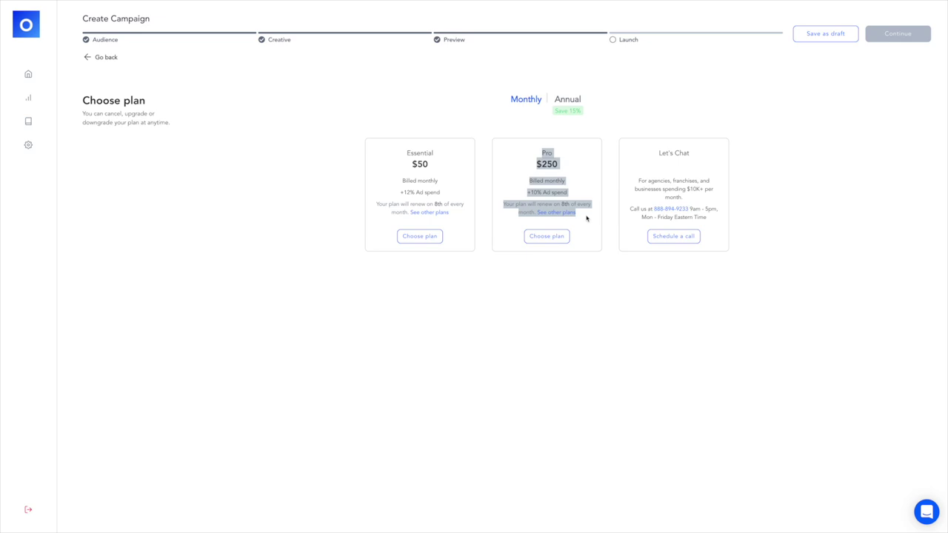
click(586, 218)
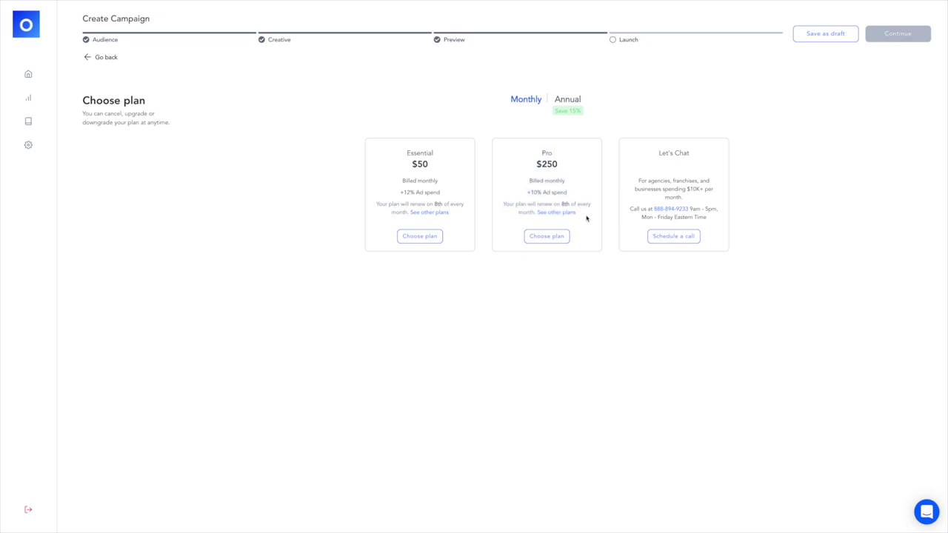
click(819, 35)
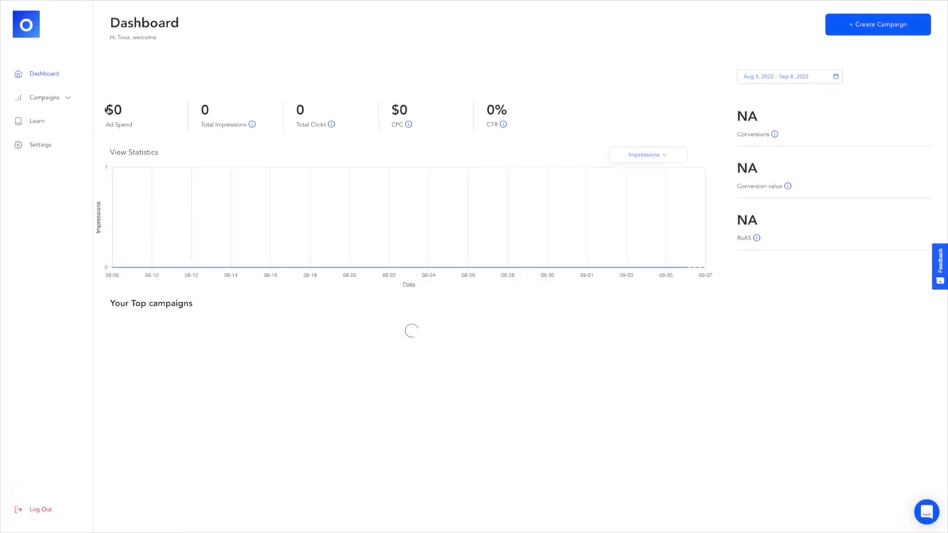
- Examine the dashboard's ad spend, CTR, CPC and conversion metrics along with their explanations
drag(108, 109, 140, 126)
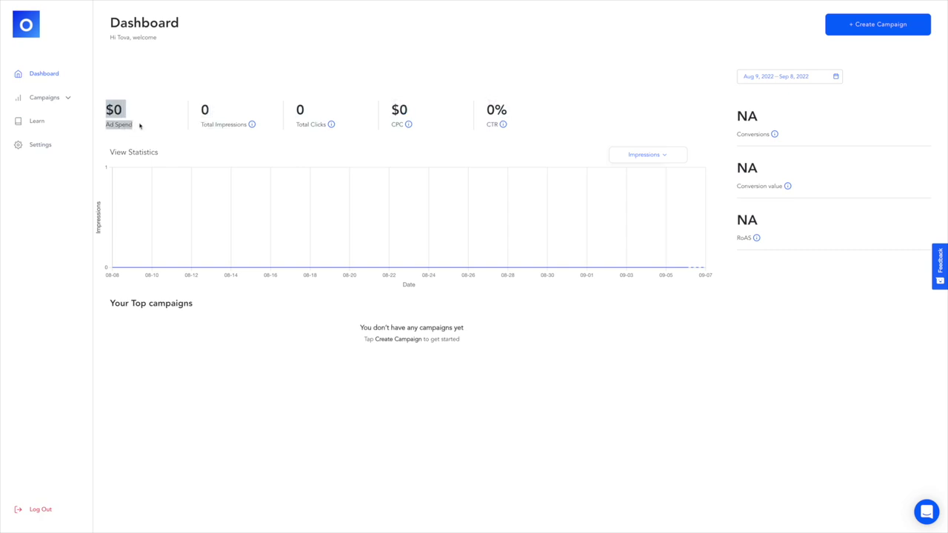
click(178, 127)
mouse_move(504, 127)
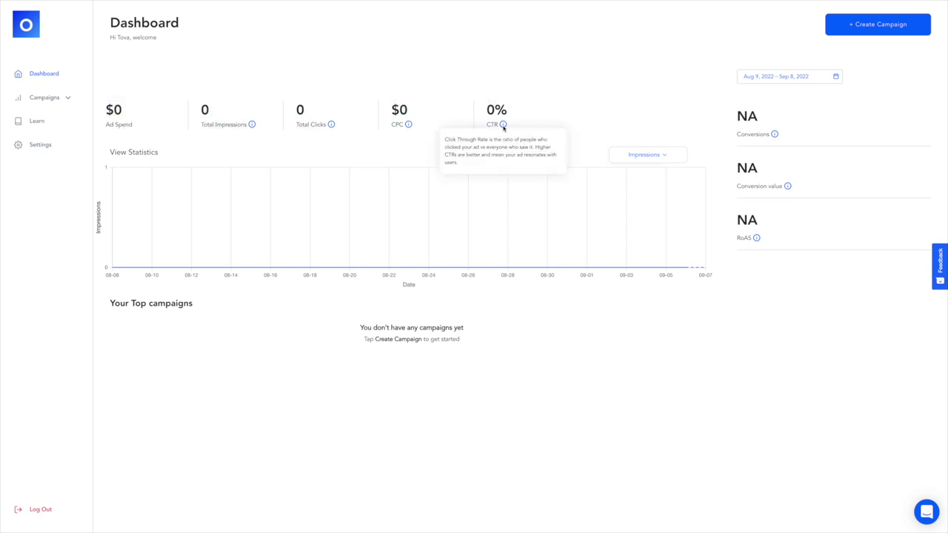
mouse_move(407, 127)
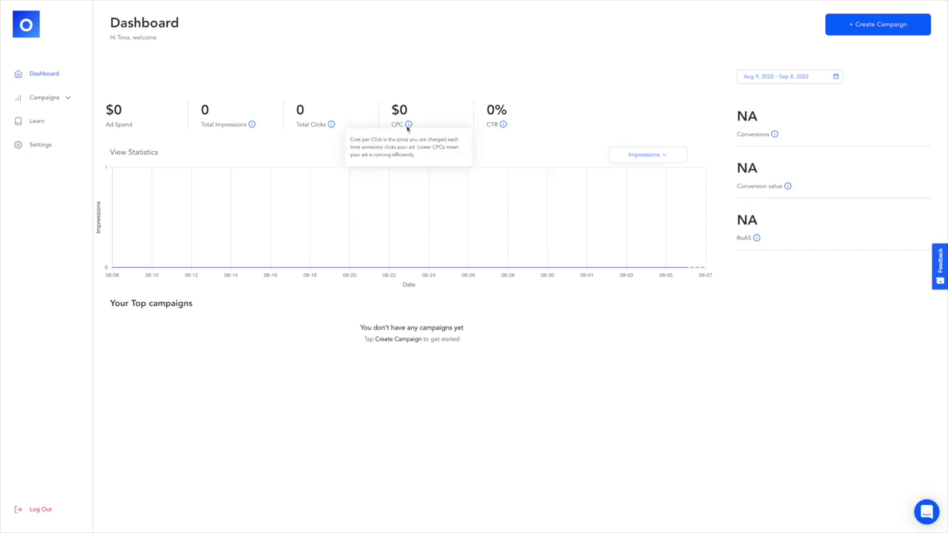
mouse_move(819, 184)
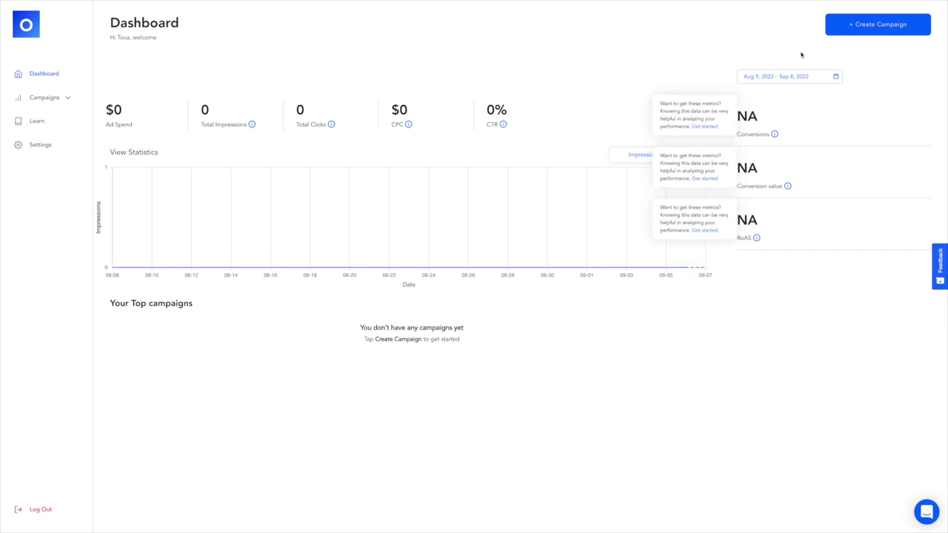
mouse_move(786, 187)
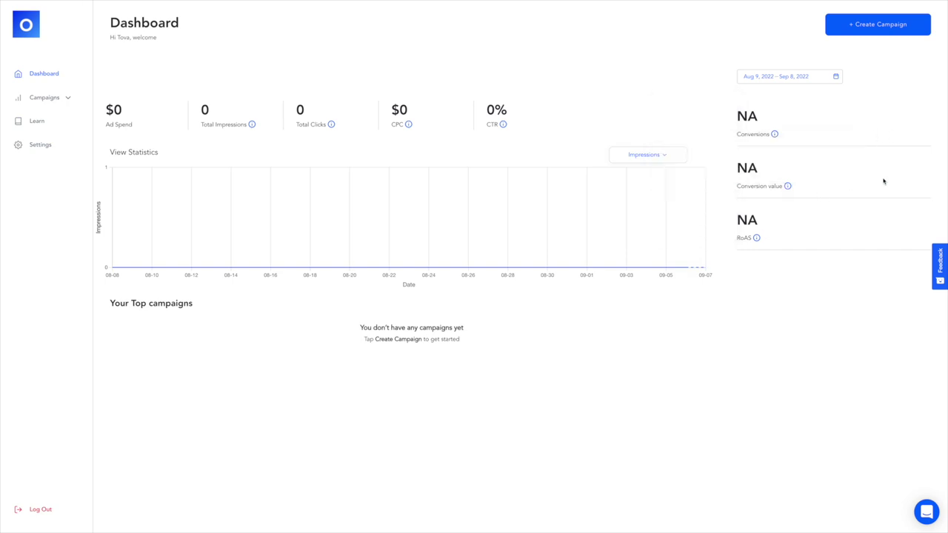
- Open the Learn section with the how-to guides, blog articles and FAQ
click(36, 120)
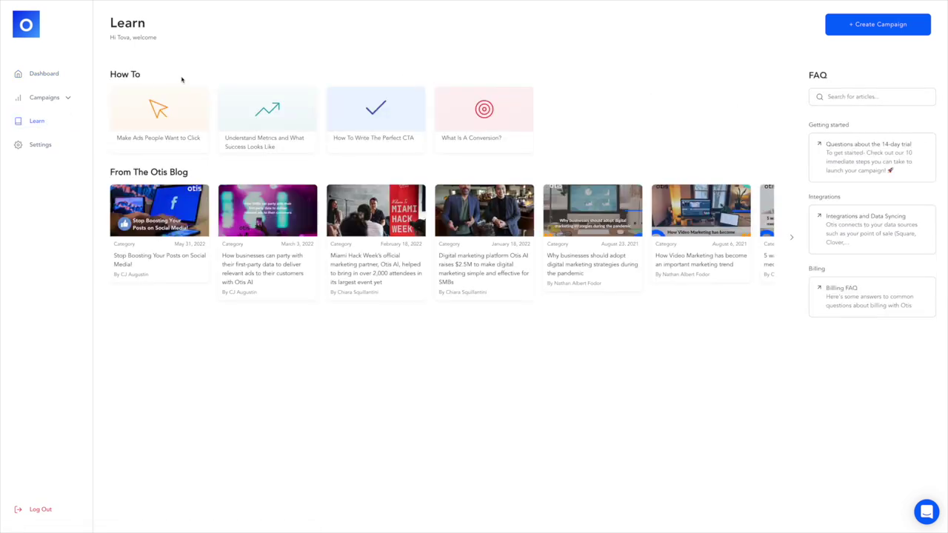